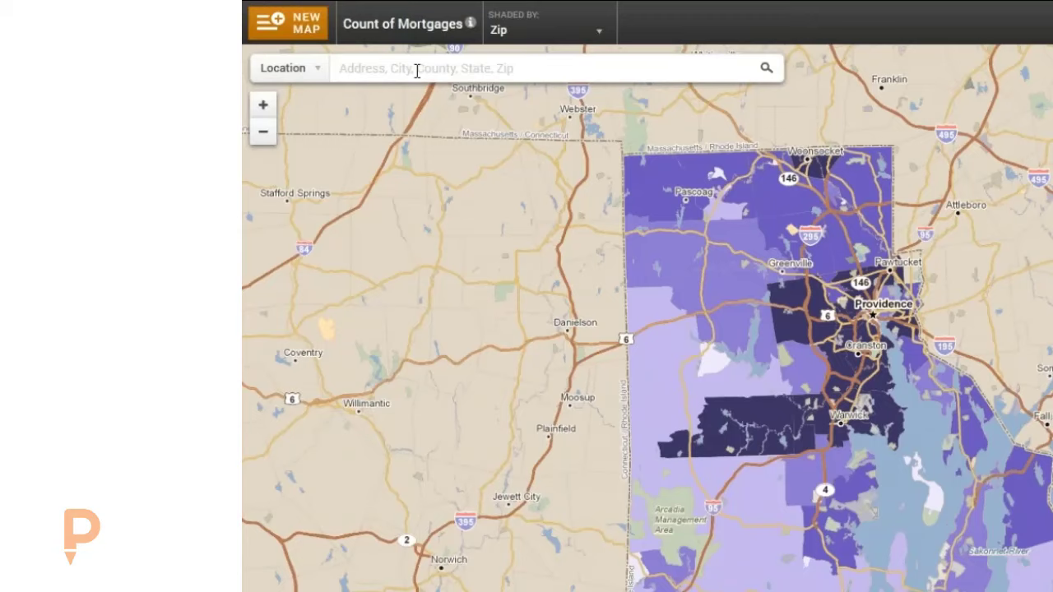
# Check which geography types the location search can look up besides addresses and cities
pyautogui.click(415, 68)
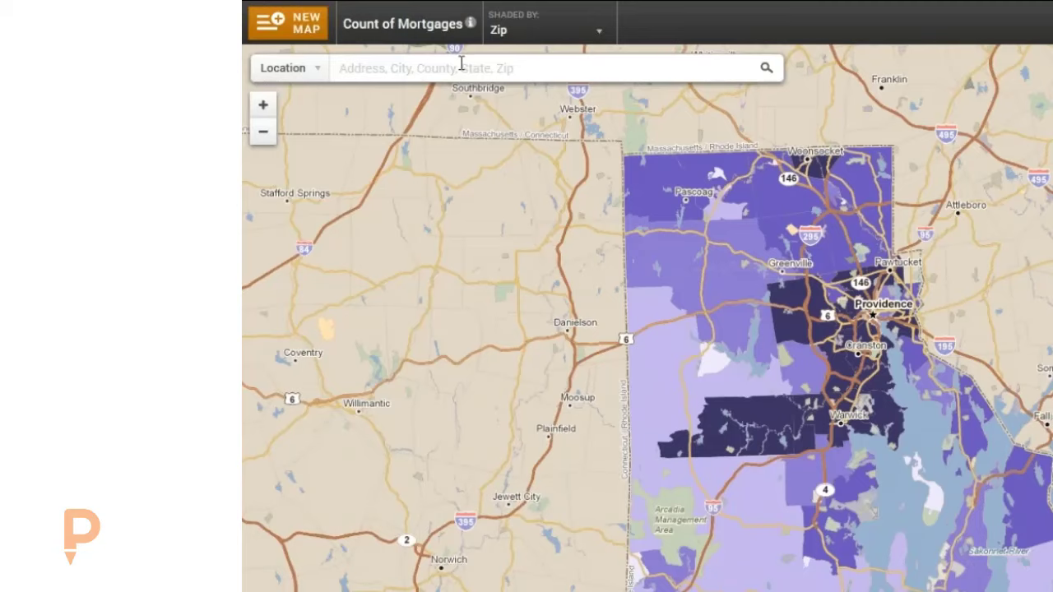
pyautogui.click(311, 69)
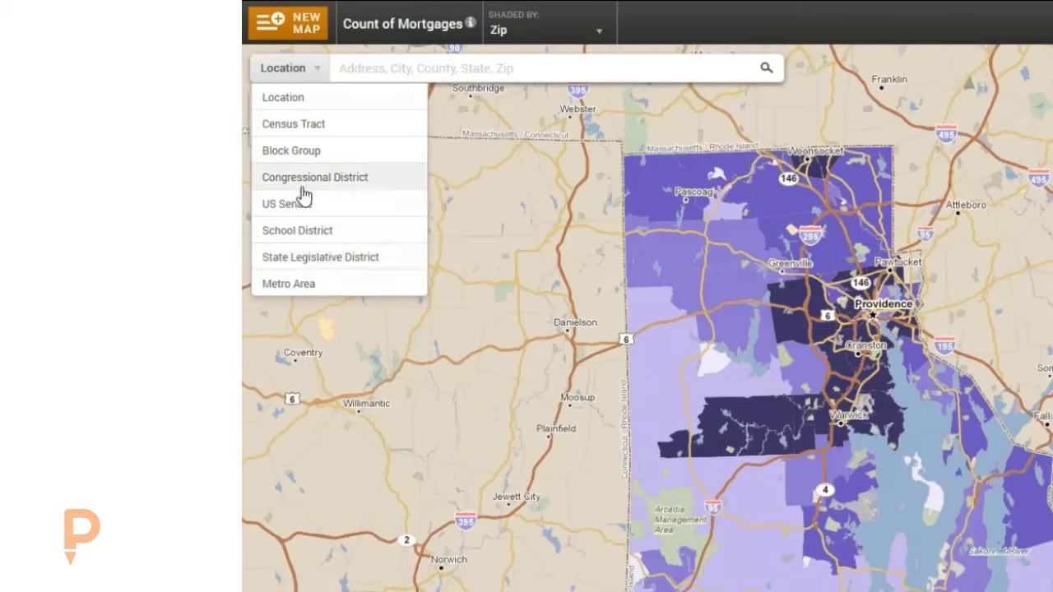
pyautogui.click(305, 69)
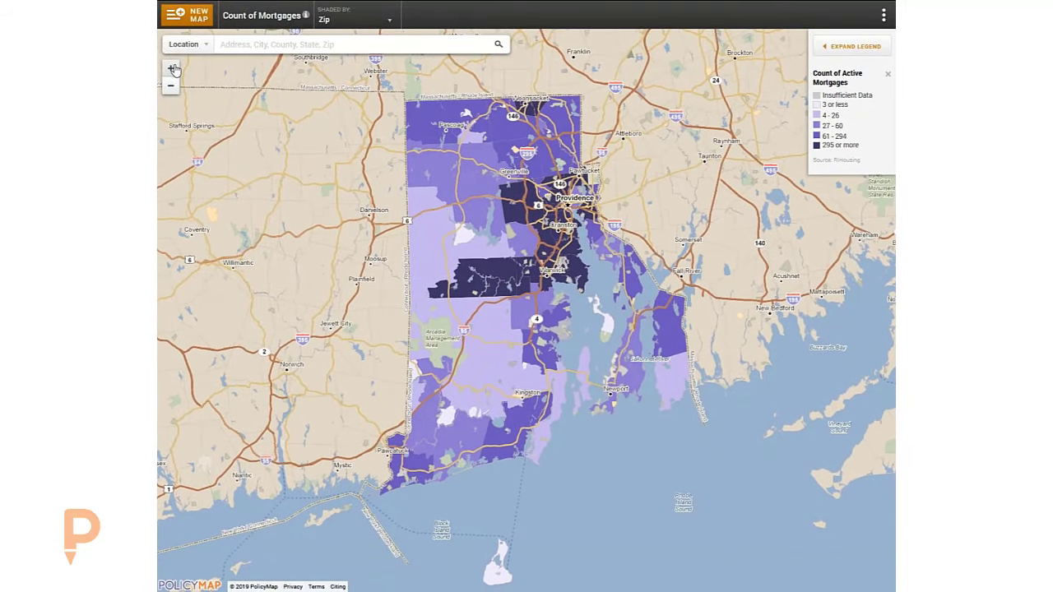
# Zoom in on the mortgage count map until central Rhode Island is shaded by census tract
pyautogui.click(172, 69)
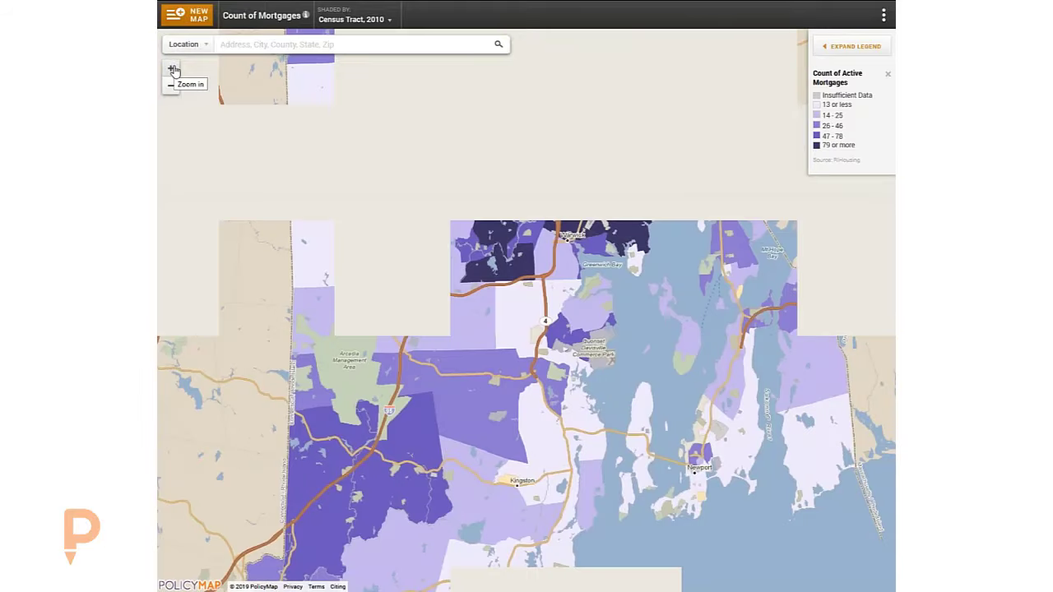
pyautogui.click(170, 68)
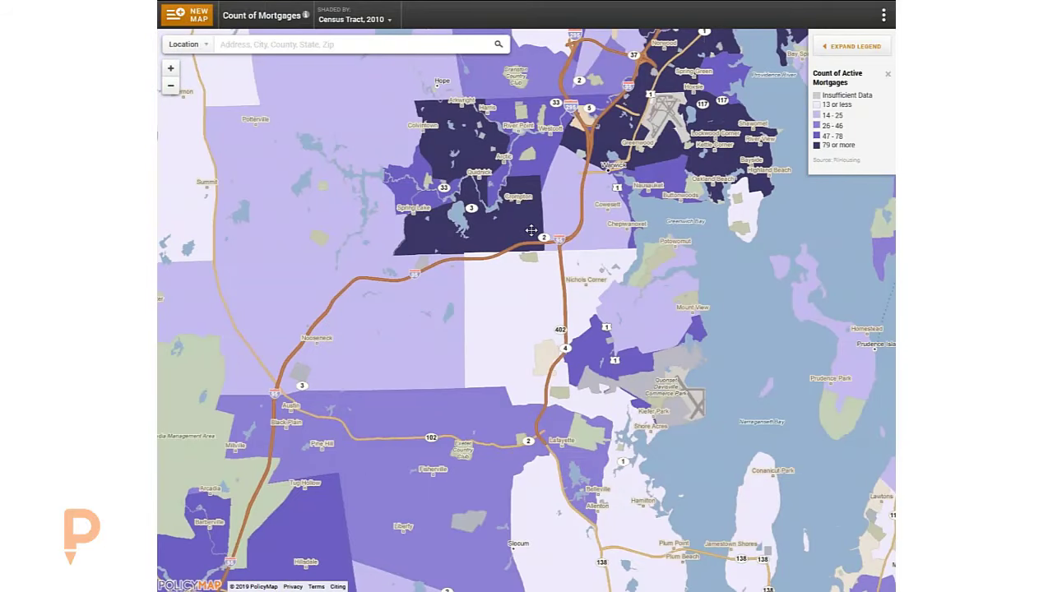
pyautogui.scroll(2, 528, 225)
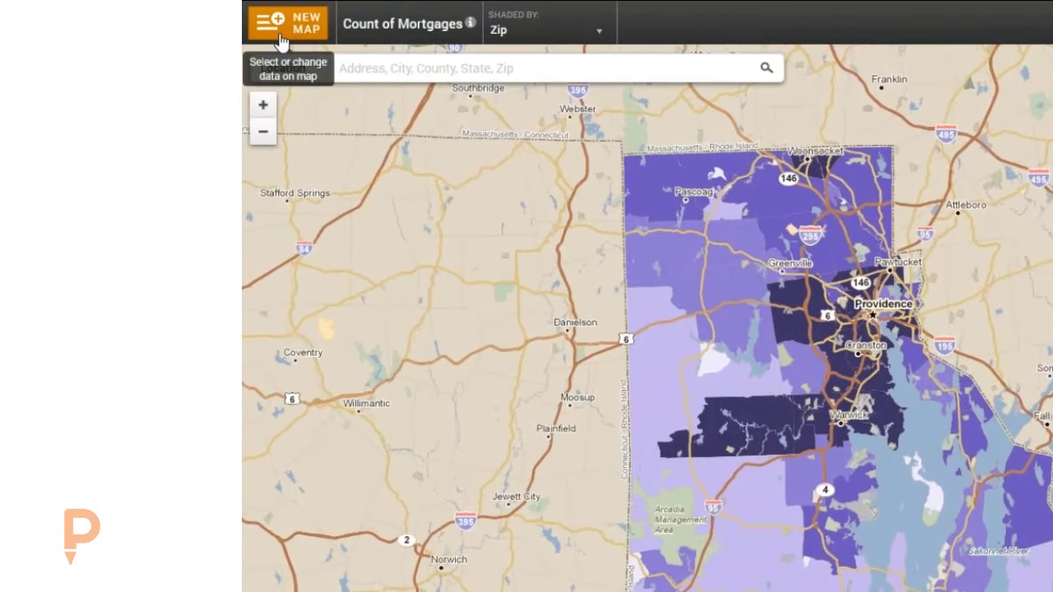
# Replace the map data with Median Household Income from the Demographics income data
pyautogui.click(282, 33)
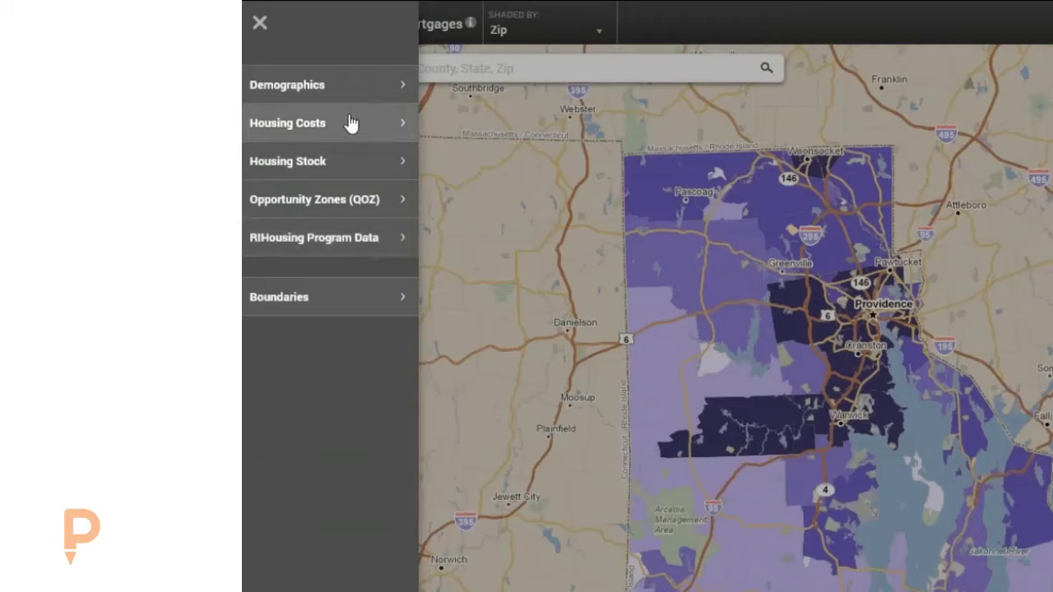
pyautogui.click(331, 87)
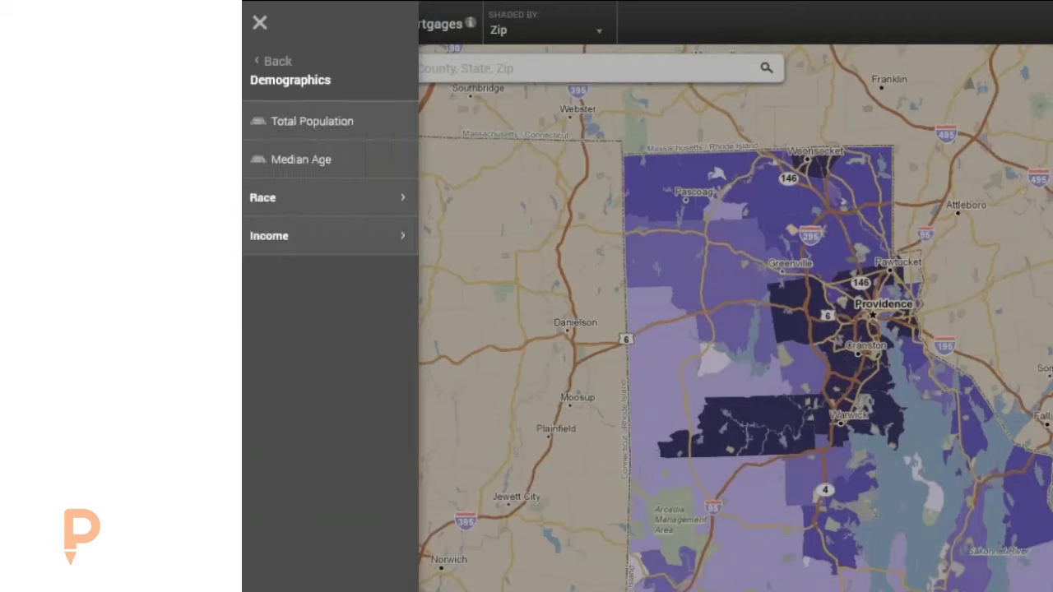
pyautogui.click(311, 235)
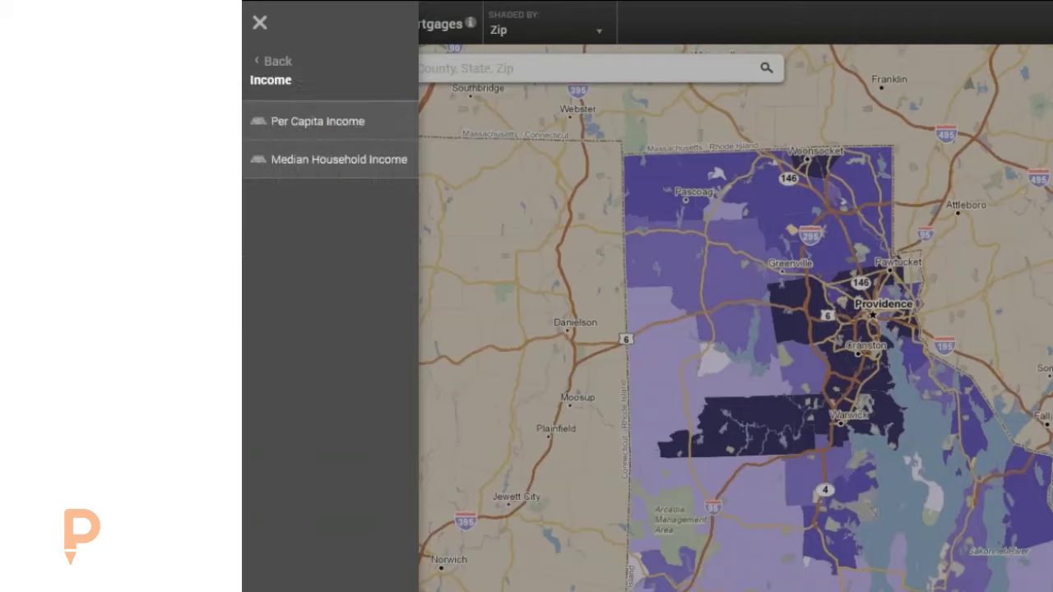
pyautogui.click(325, 161)
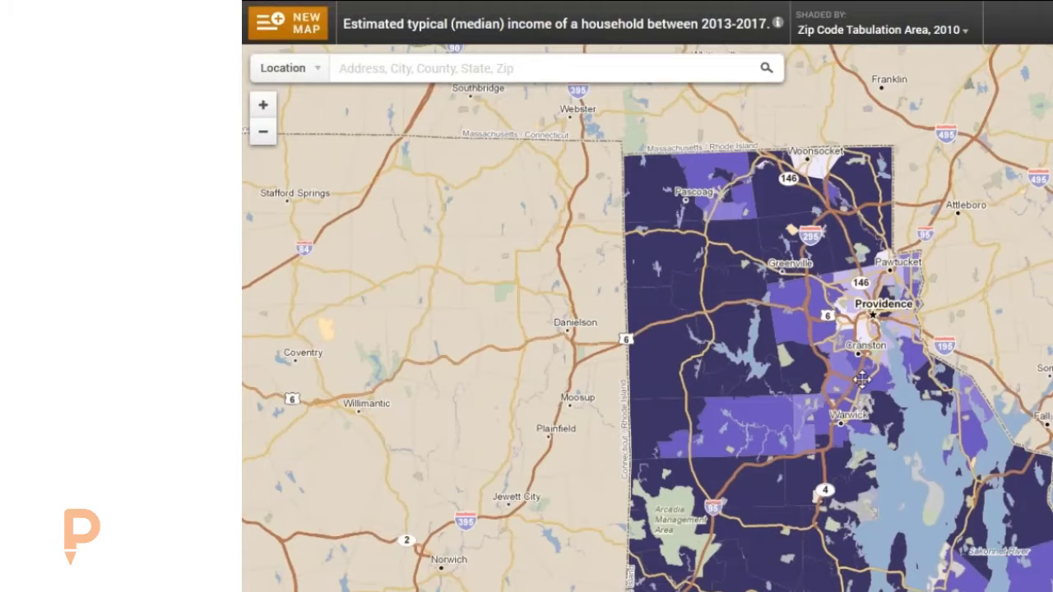
# Zoom the income map in to census tract detail and review the available shading geographies
pyautogui.scroll(2, 860, 379)
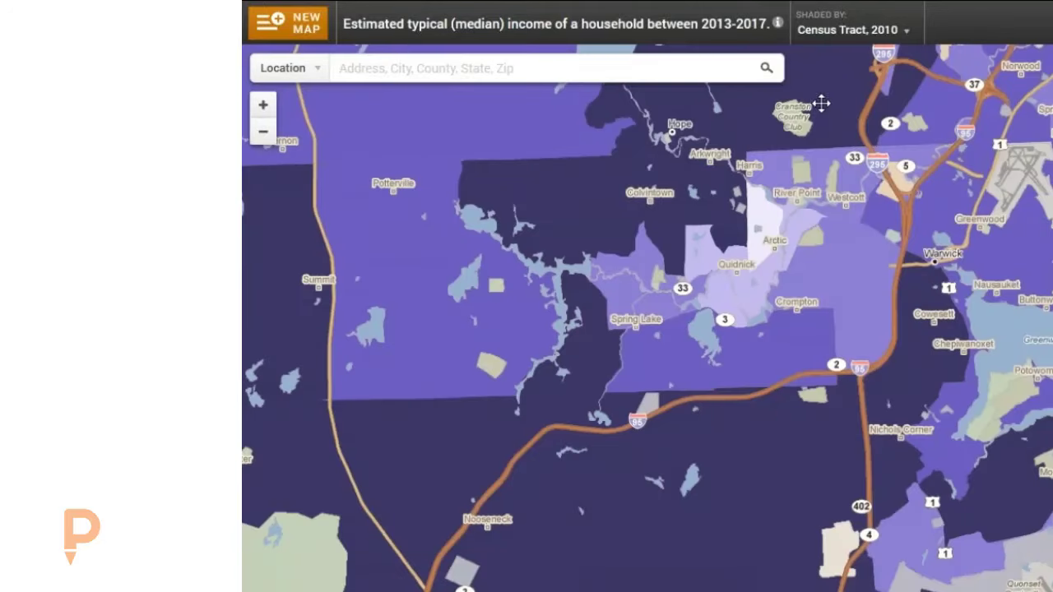
pyautogui.click(848, 33)
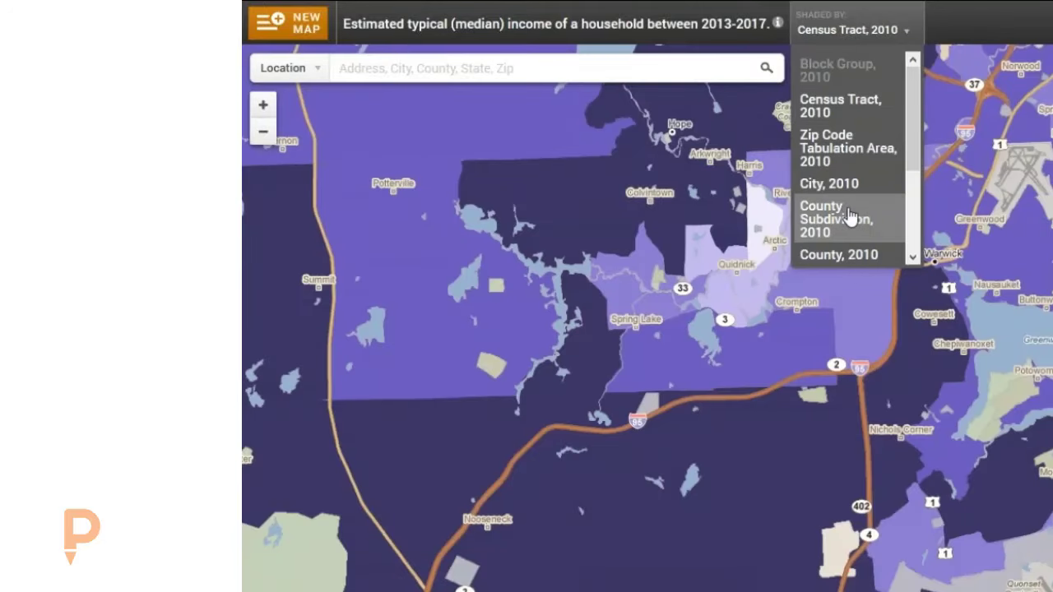
pyautogui.click(851, 30)
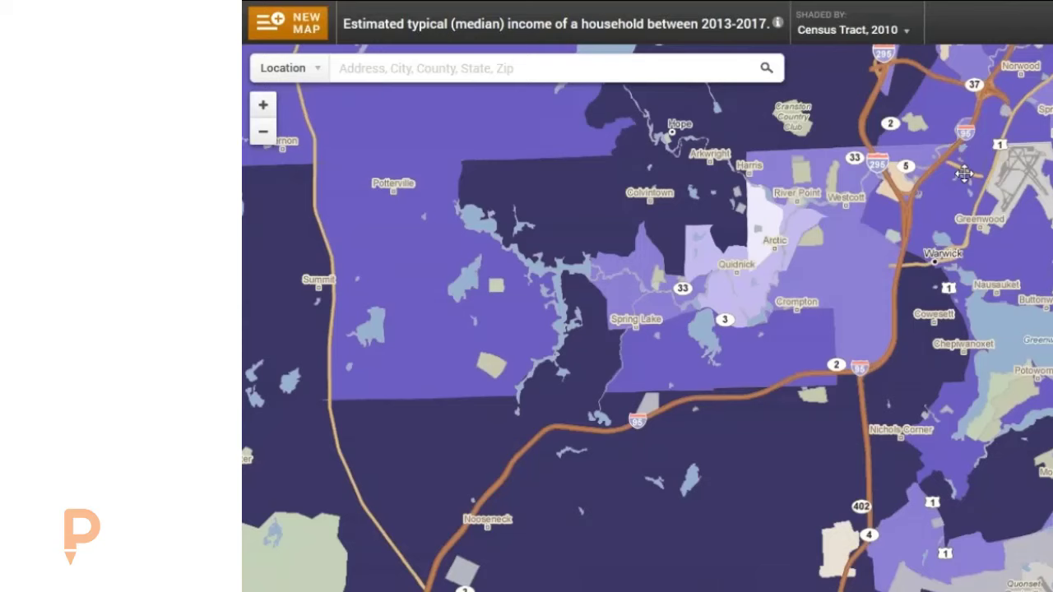
# Examine the year and variable choices for Median Household Income in the expanded legend, then collapse it
pyautogui.moveTo(593, 37)
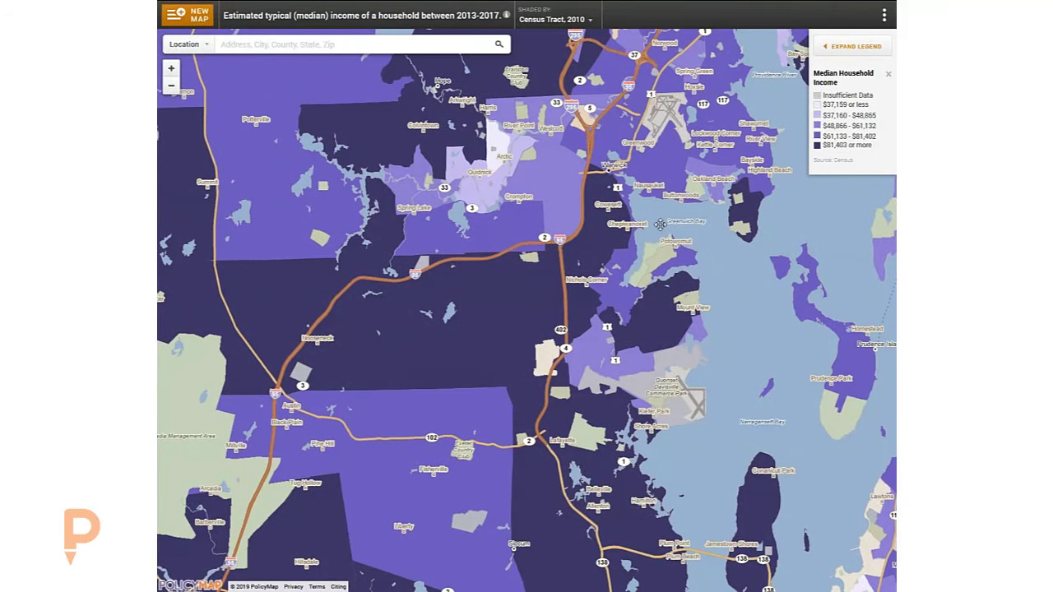
pyautogui.click(850, 49)
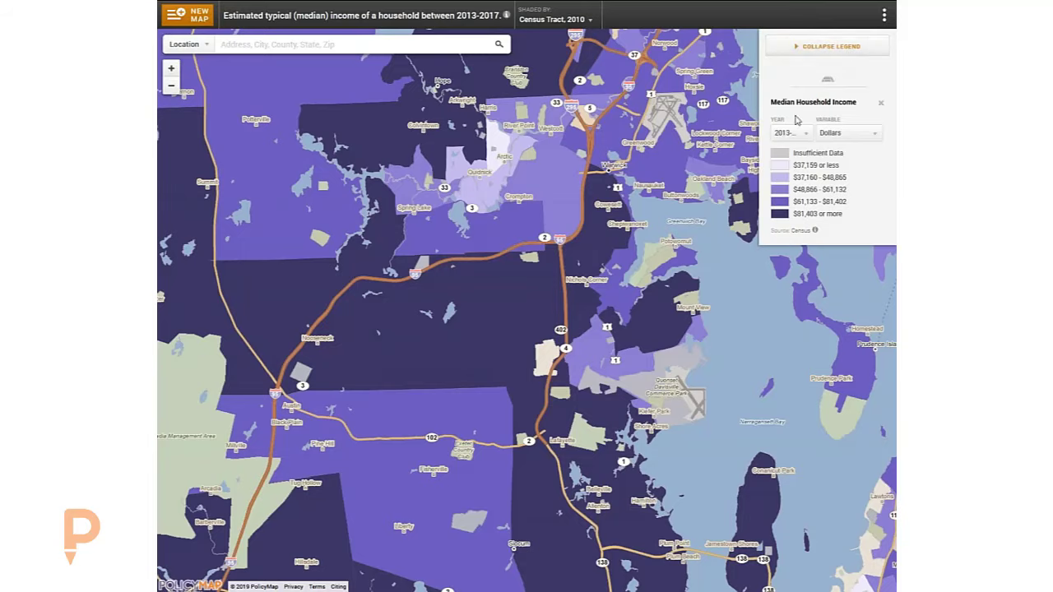
pyautogui.click(793, 134)
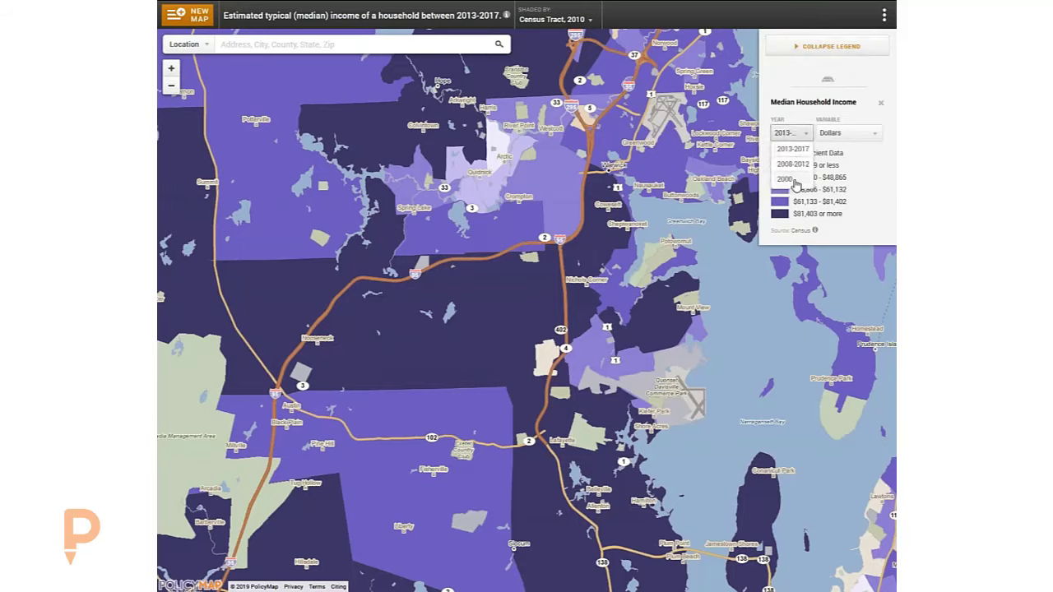
pyautogui.click(830, 113)
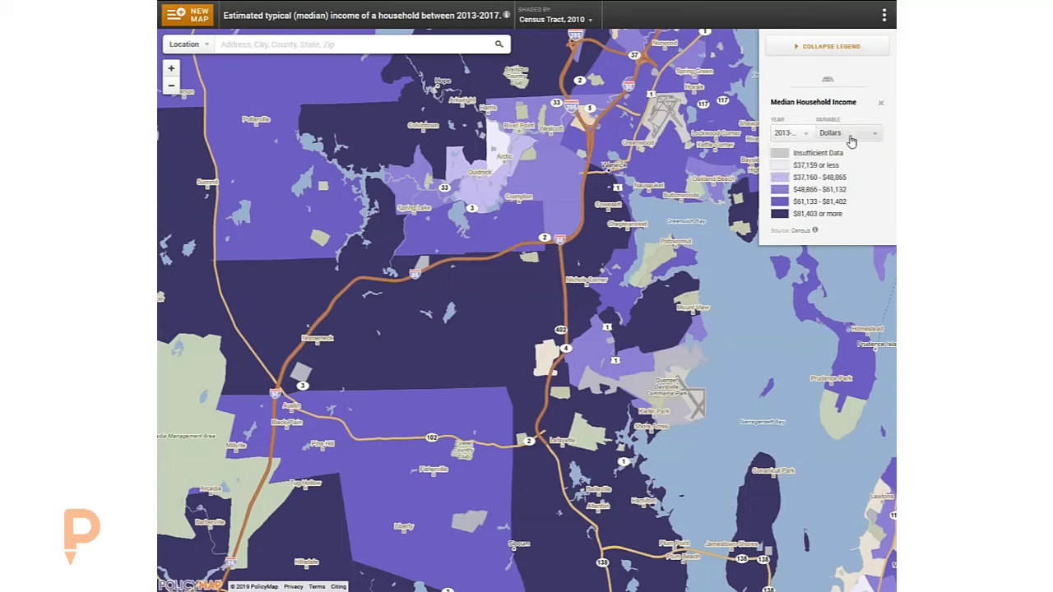
pyautogui.click(851, 142)
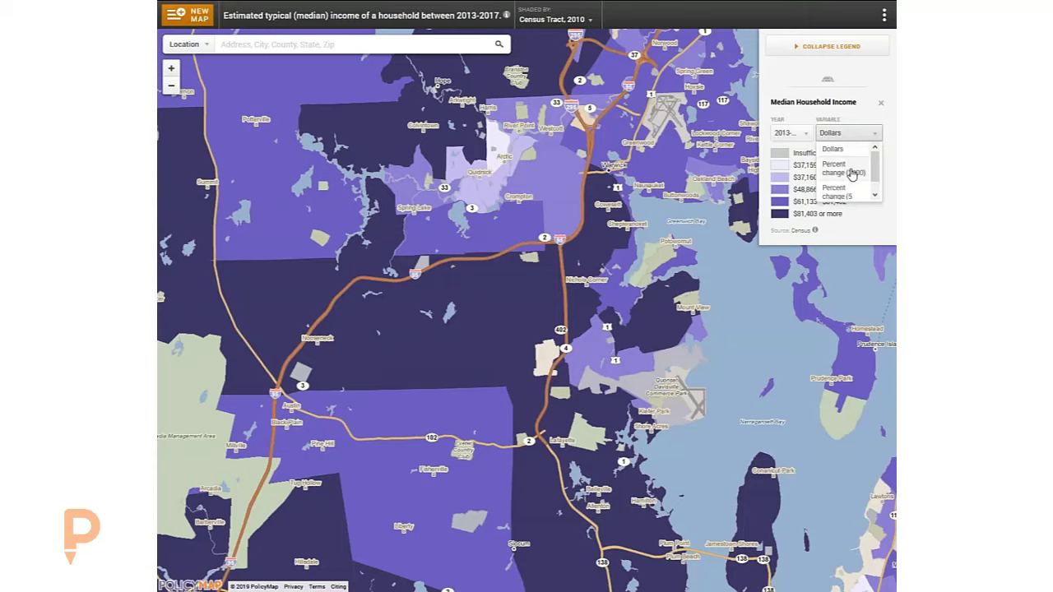
pyautogui.scroll(-1, 853, 189)
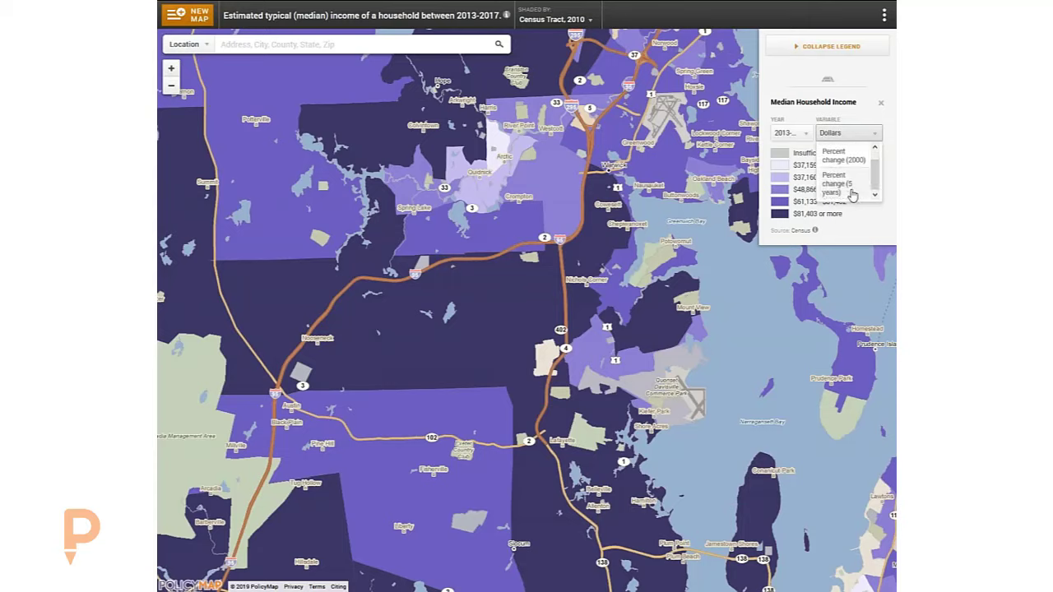
pyautogui.click(833, 47)
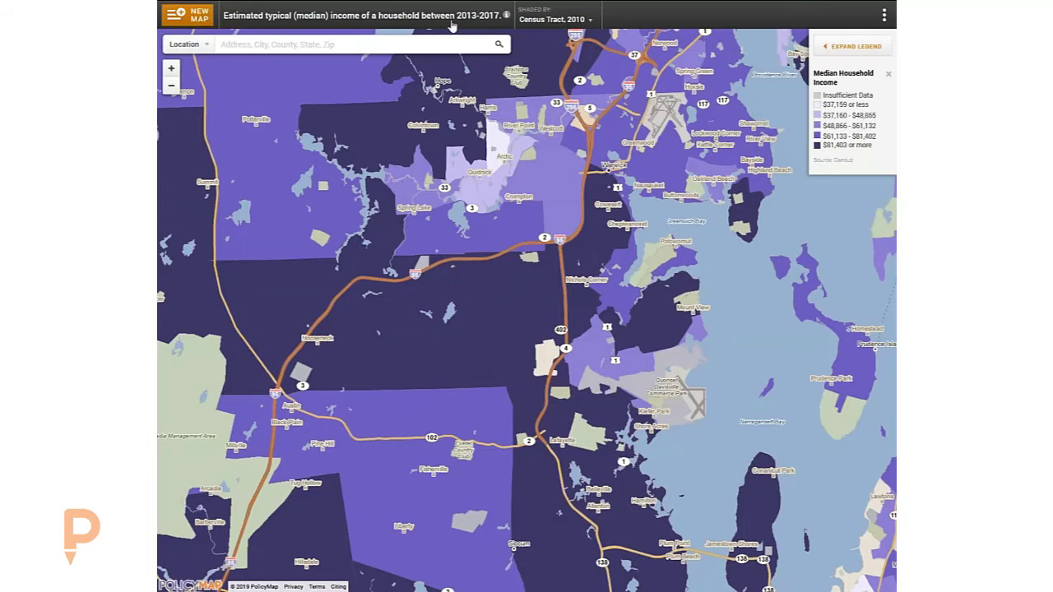
# Find the city of Providence, RI on the map and dismiss its location label
pyautogui.click(413, 40)
pyautogui.write('provi')
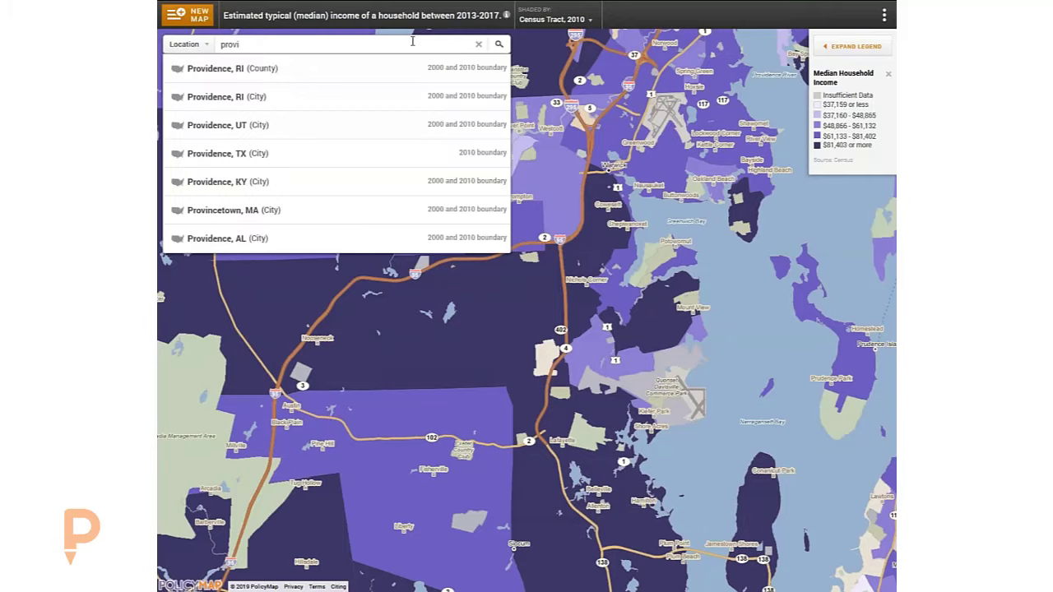
pyautogui.click(352, 97)
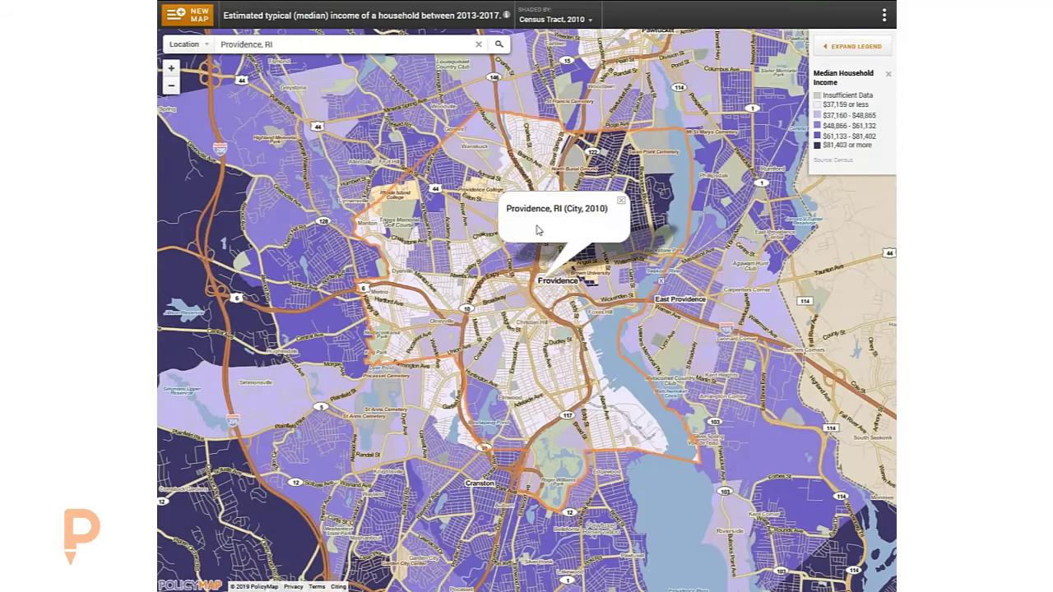
pyautogui.click(621, 200)
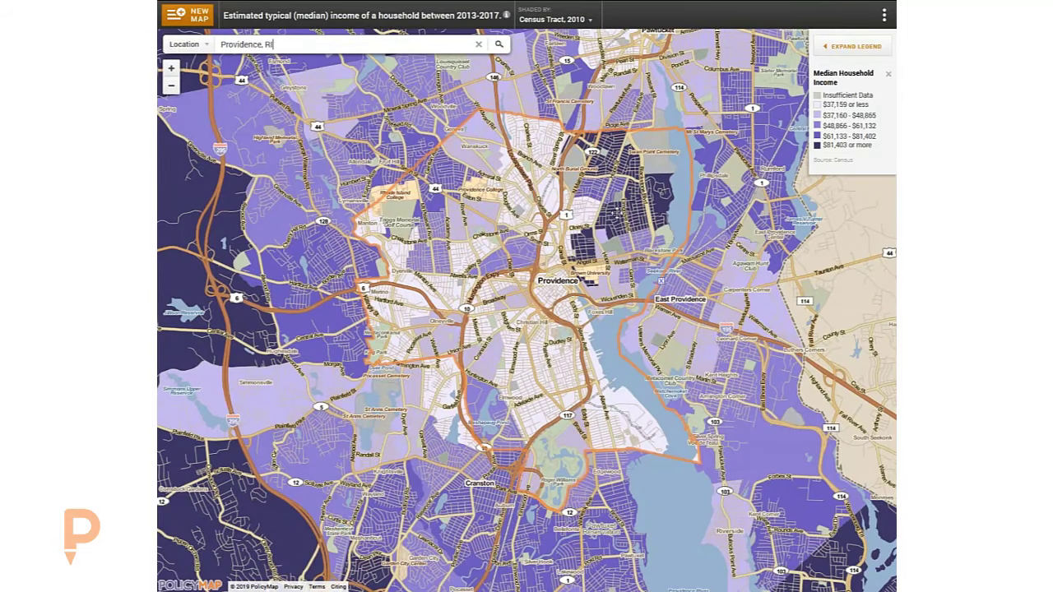
# View the median household income comparison for the dark census tract beside Brown University, then close it
pyautogui.click(580, 258)
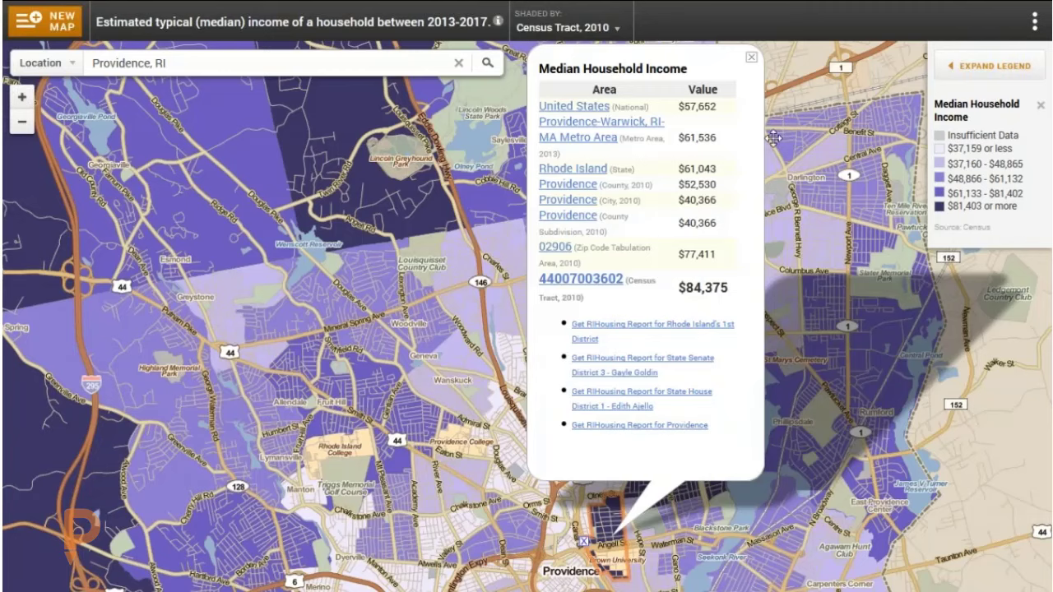
pyautogui.click(751, 61)
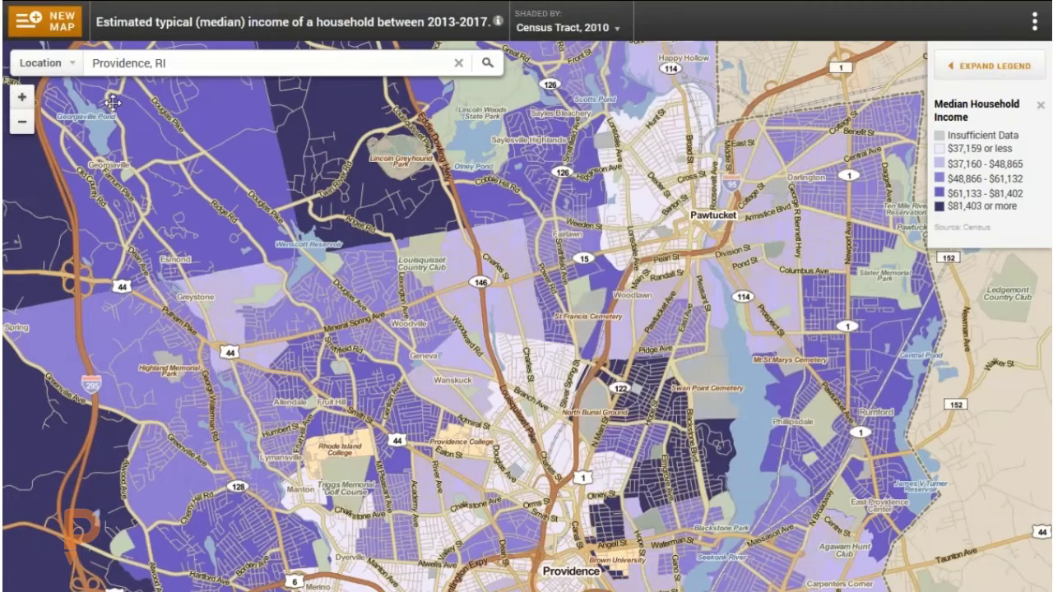
# Add the Developments points from RIHousing Program Data to the income map
pyautogui.click(49, 27)
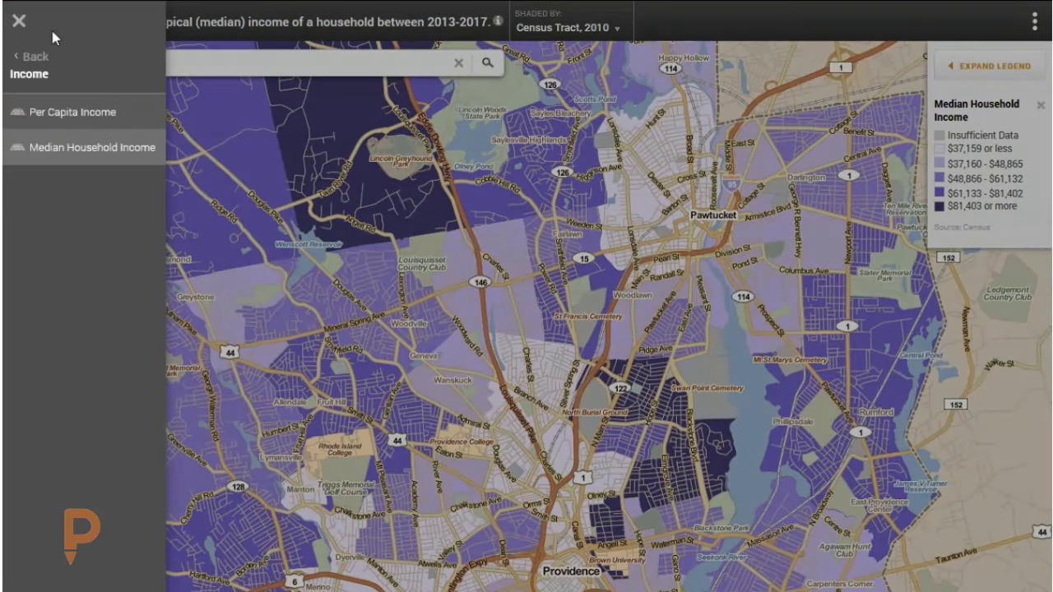
pyautogui.click(41, 69)
pyautogui.click(41, 68)
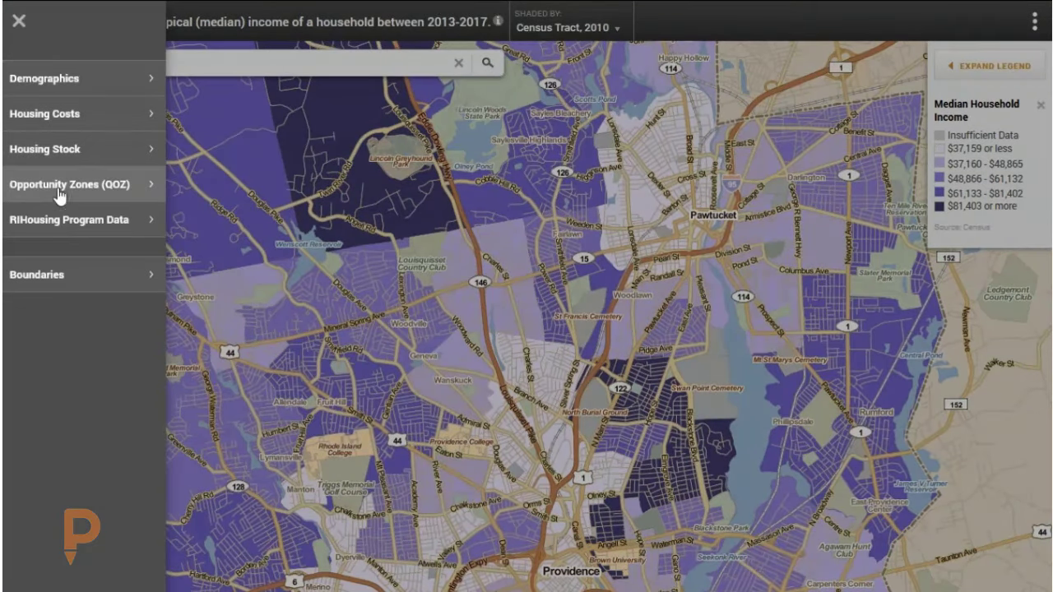
pyautogui.click(92, 235)
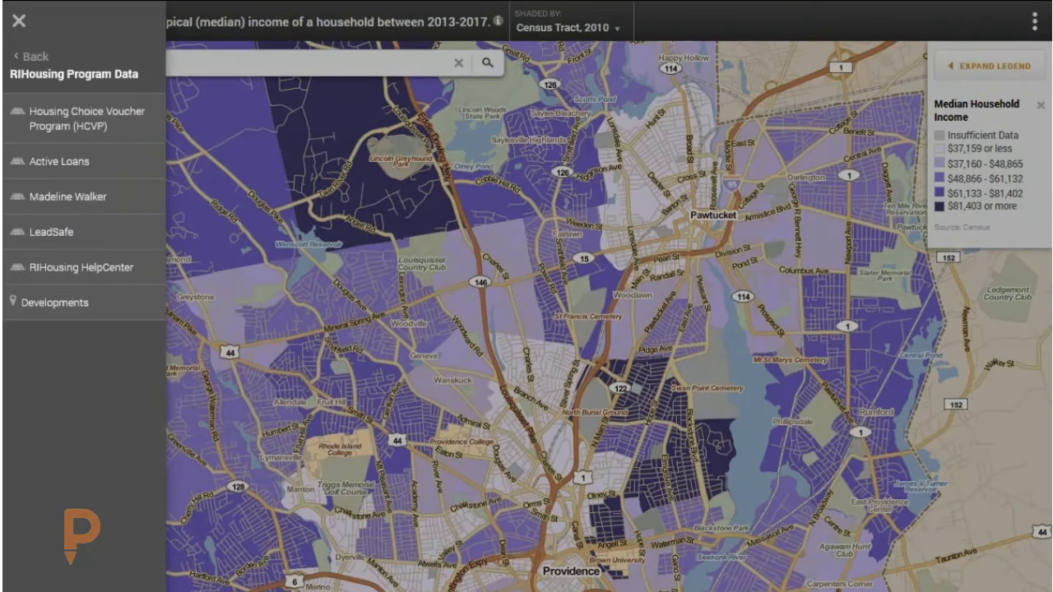
pyautogui.click(71, 304)
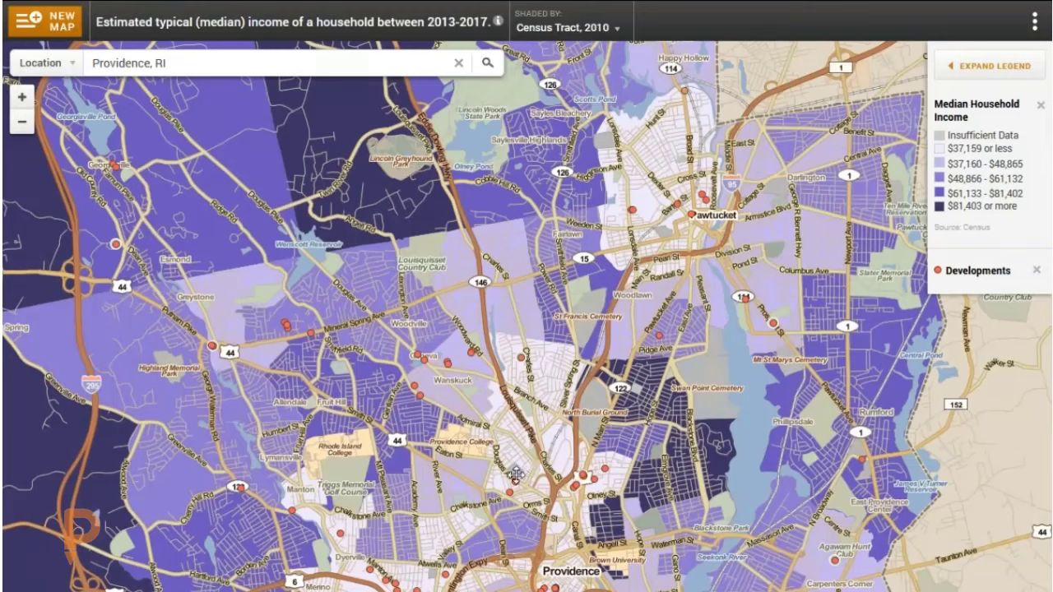
# View the details of the Smith Hill Visions and Cathedral Square I developments in Providence, then close them
pyautogui.click(515, 481)
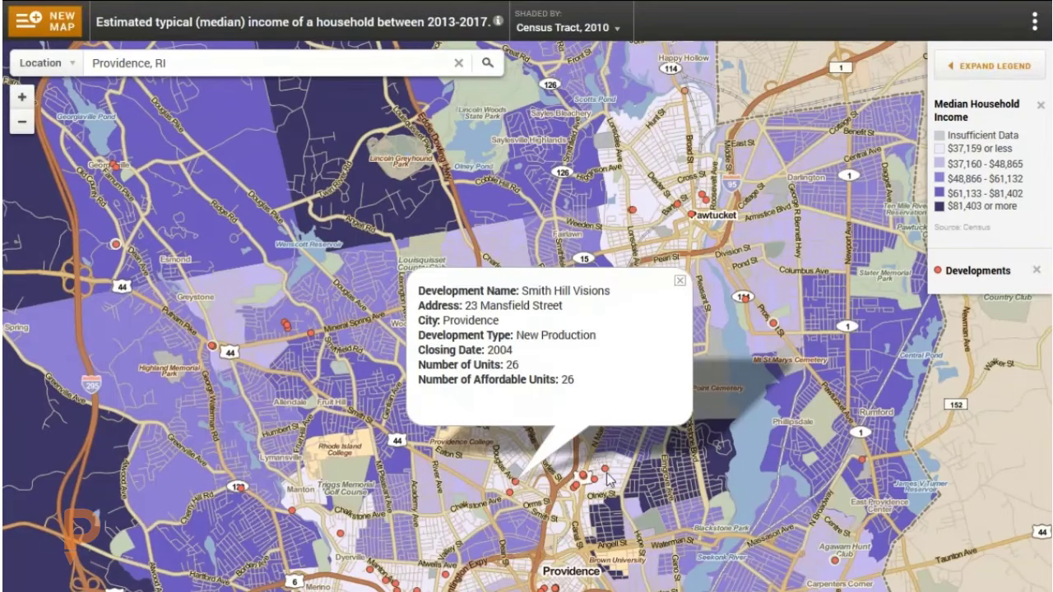
pyautogui.click(555, 586)
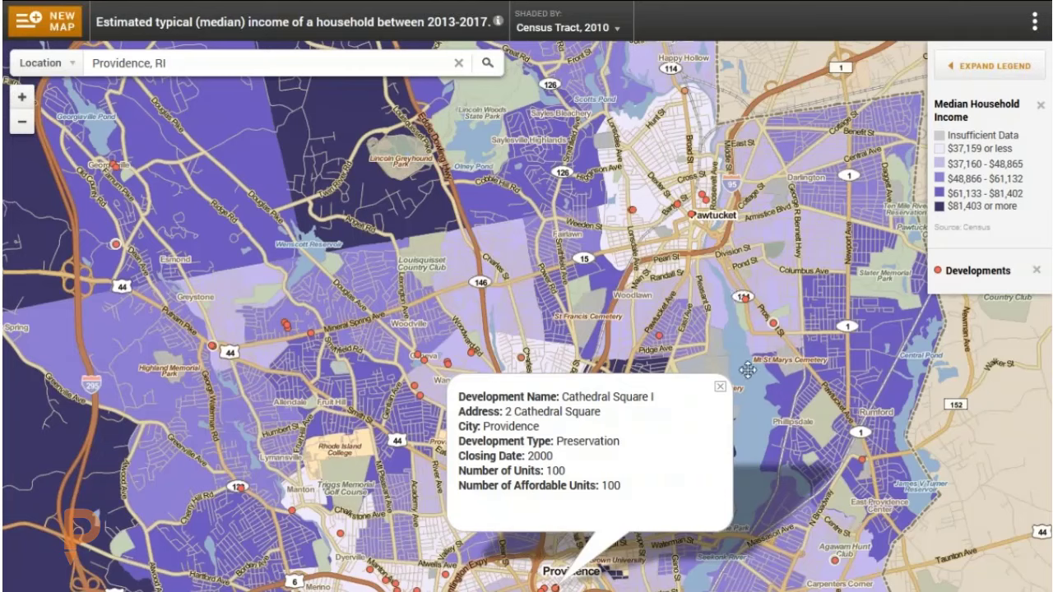
pyautogui.click(720, 388)
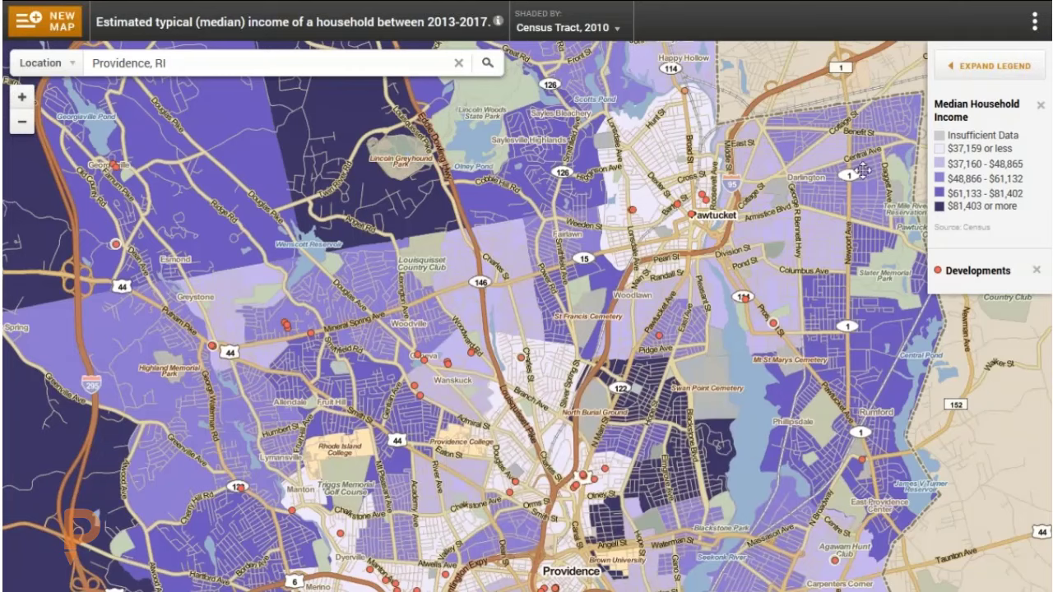
# Filter the Developments points by Type with Color Code All in the expanded legend, then collapse the legend
pyautogui.click(984, 68)
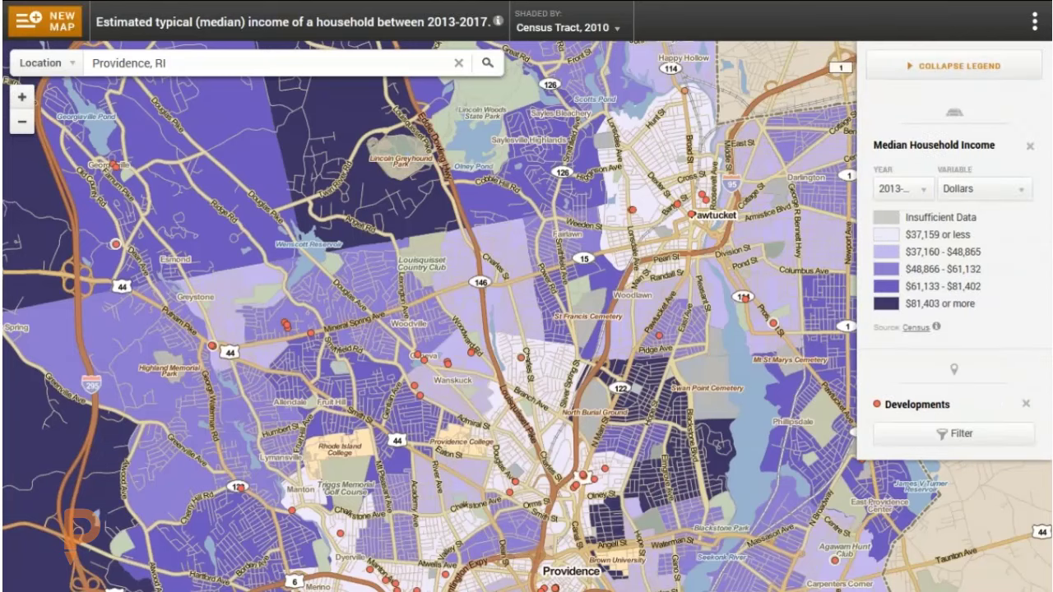
pyautogui.click(928, 436)
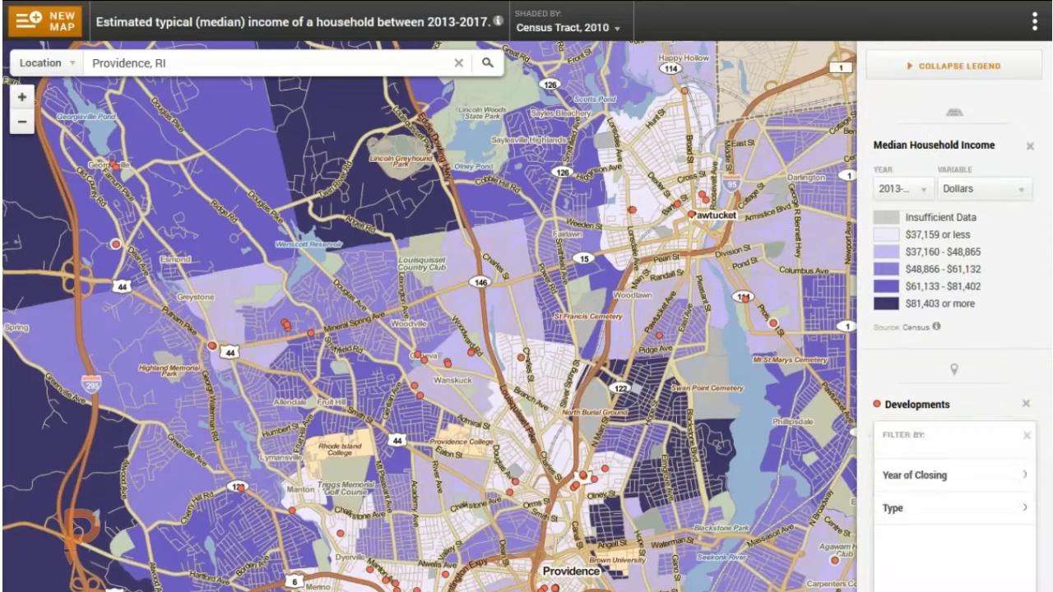
pyautogui.click(927, 485)
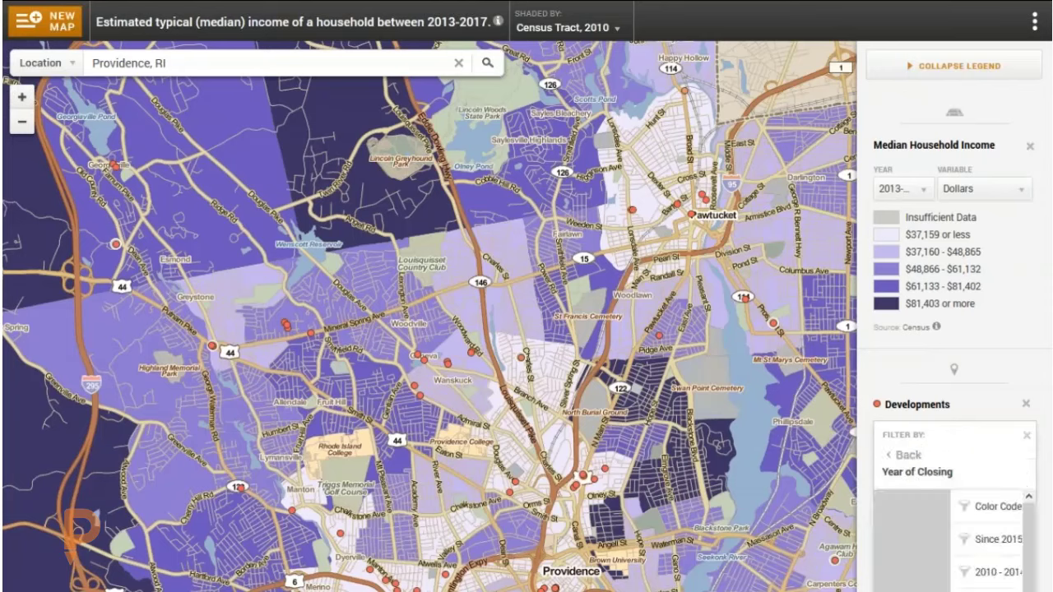
pyautogui.click(907, 472)
pyautogui.click(913, 511)
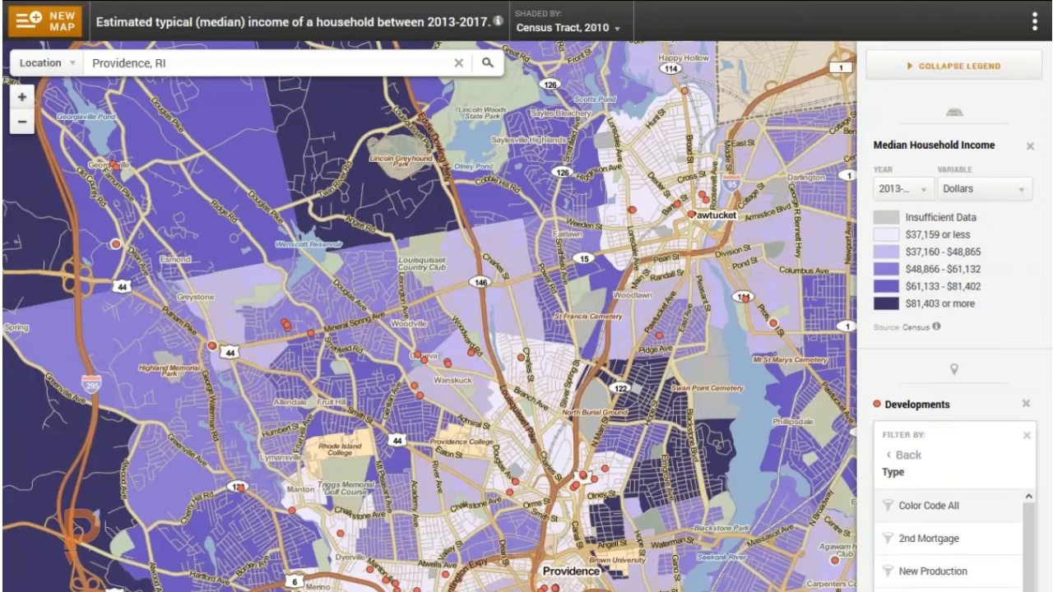
pyautogui.click(929, 509)
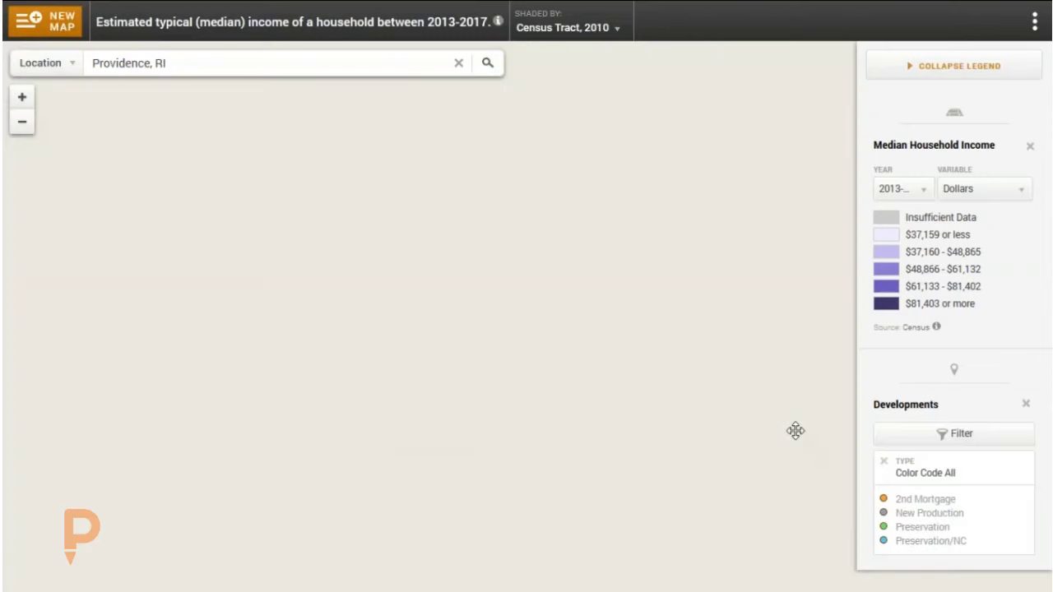
pyautogui.click(950, 66)
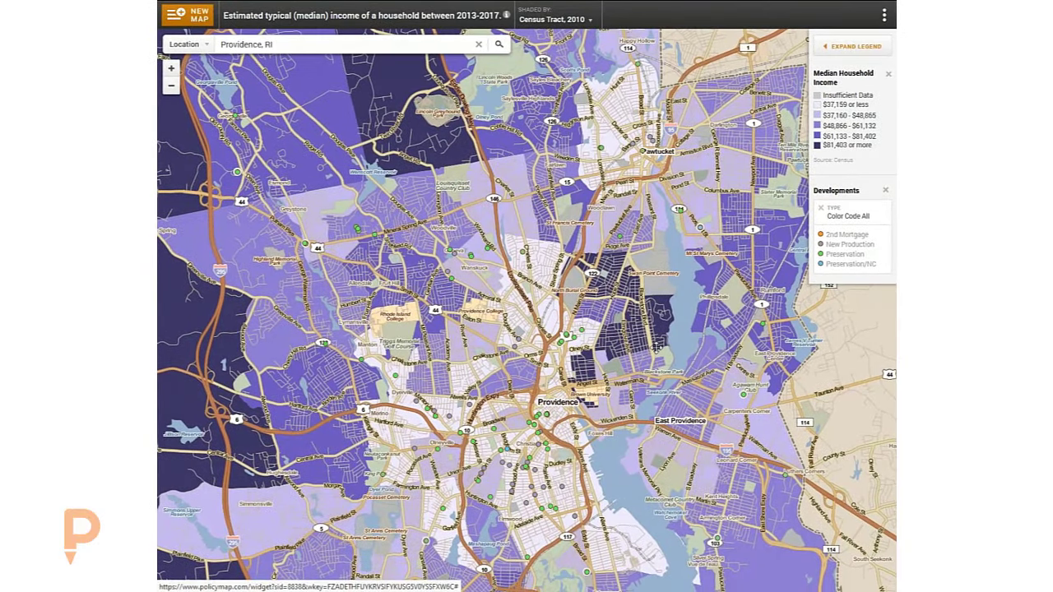
# Find the city of Bristol, RI on the map and dismiss its location label
pyautogui.click(477, 47)
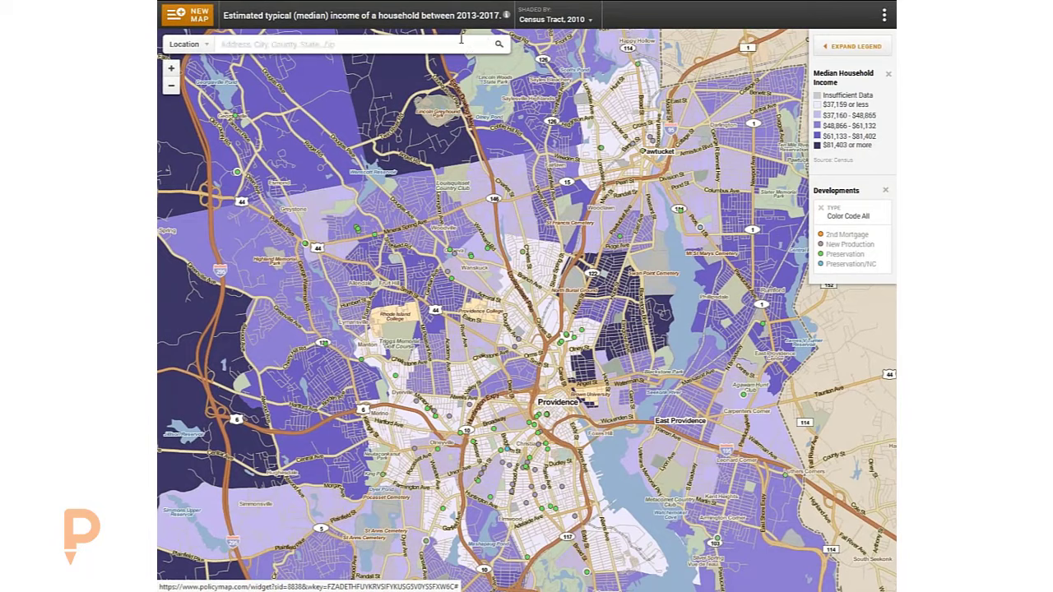
pyautogui.click(346, 44)
pyautogui.write('bri')
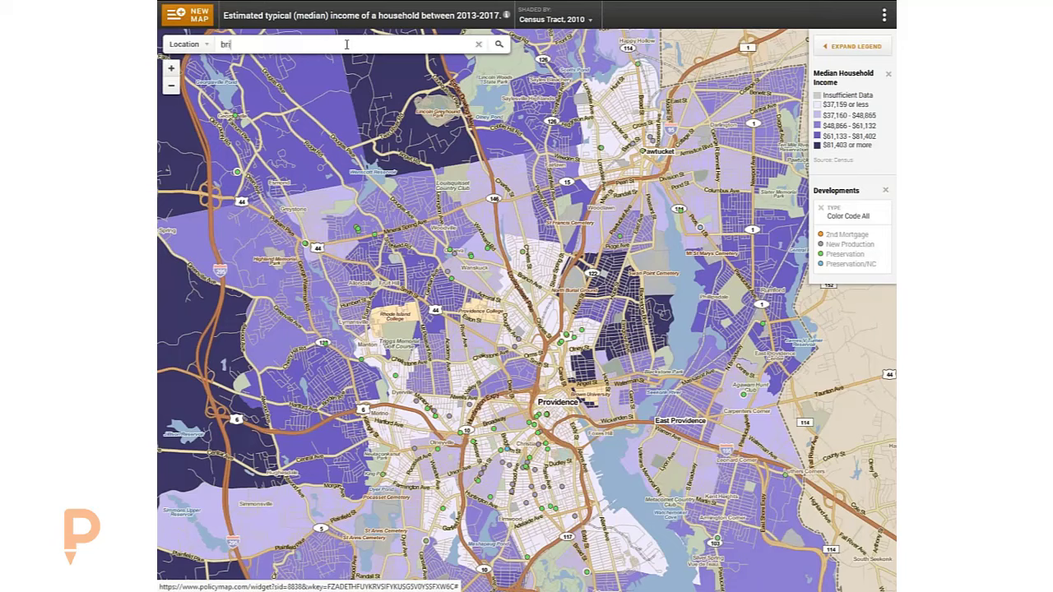
pyautogui.write('stol, ri')
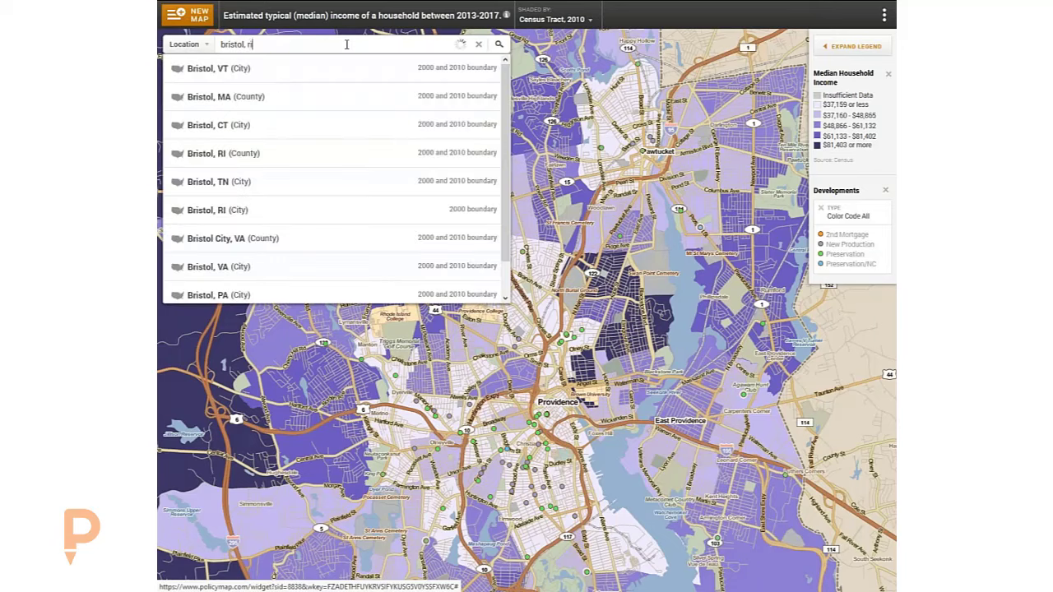
pyautogui.click(283, 97)
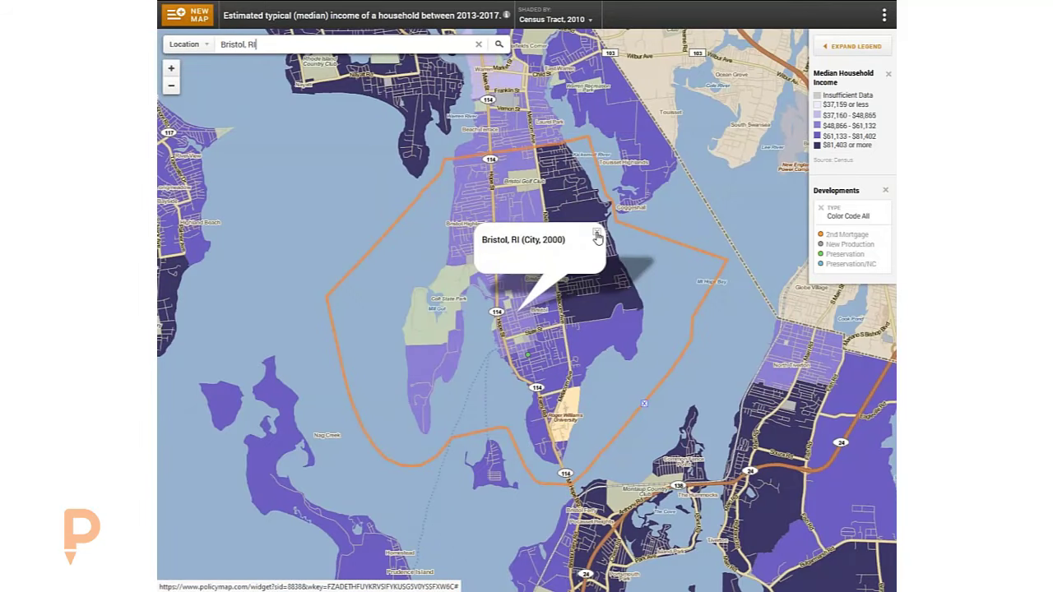
pyautogui.click(596, 235)
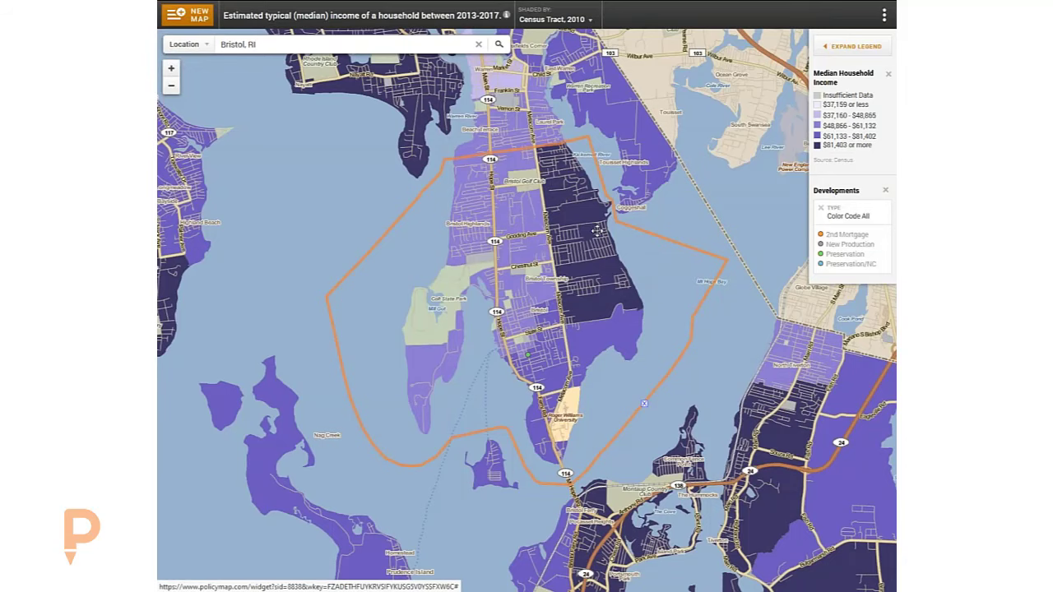
# Open the RIHousing Report for Bristol from a census tract in central Bristol and dismiss the data availability notice
pyautogui.click(512, 278)
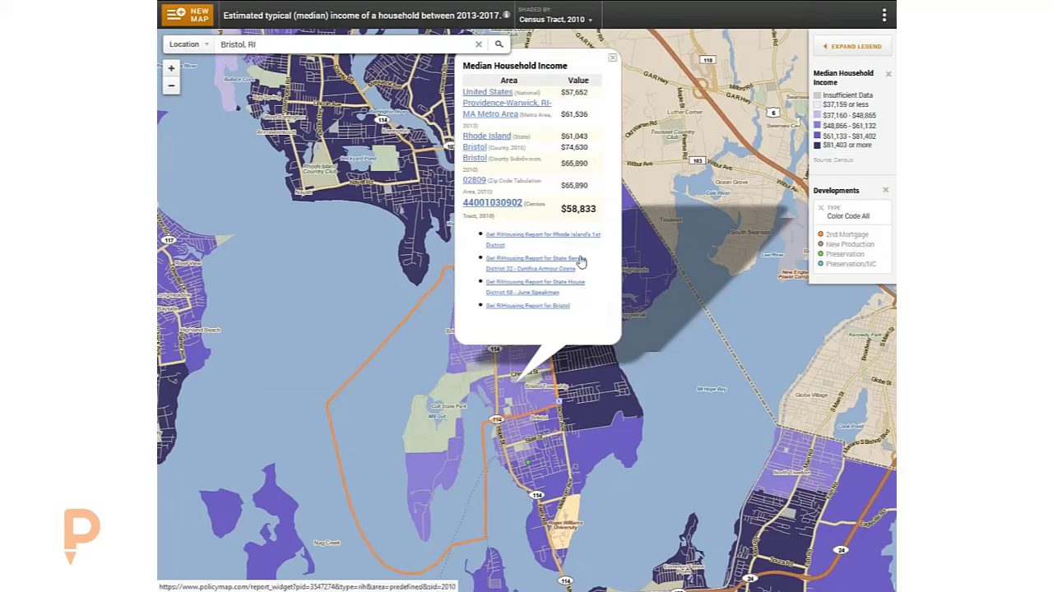
pyautogui.click(555, 311)
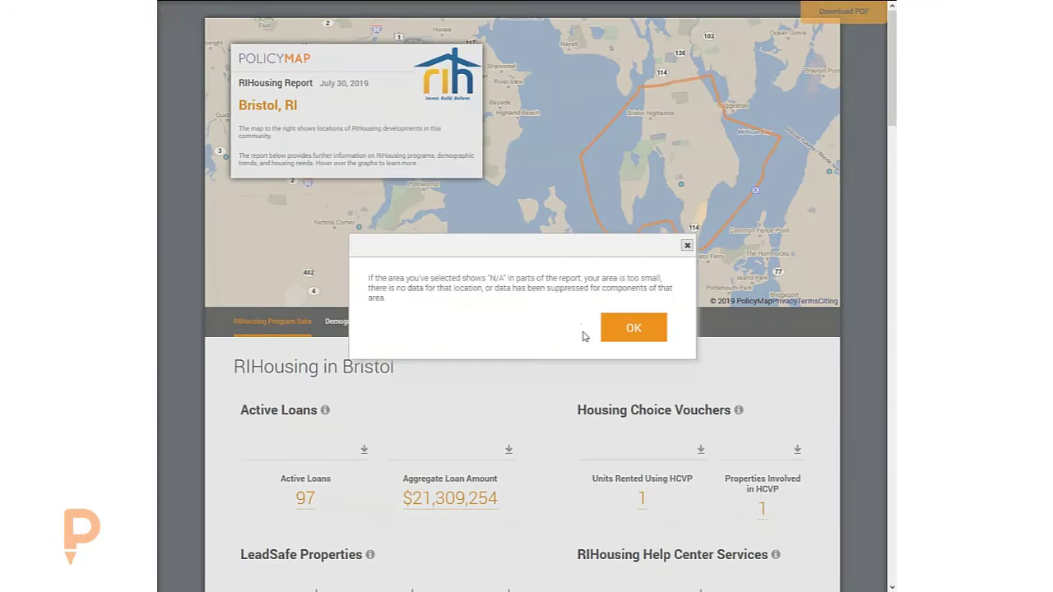
pyautogui.click(619, 333)
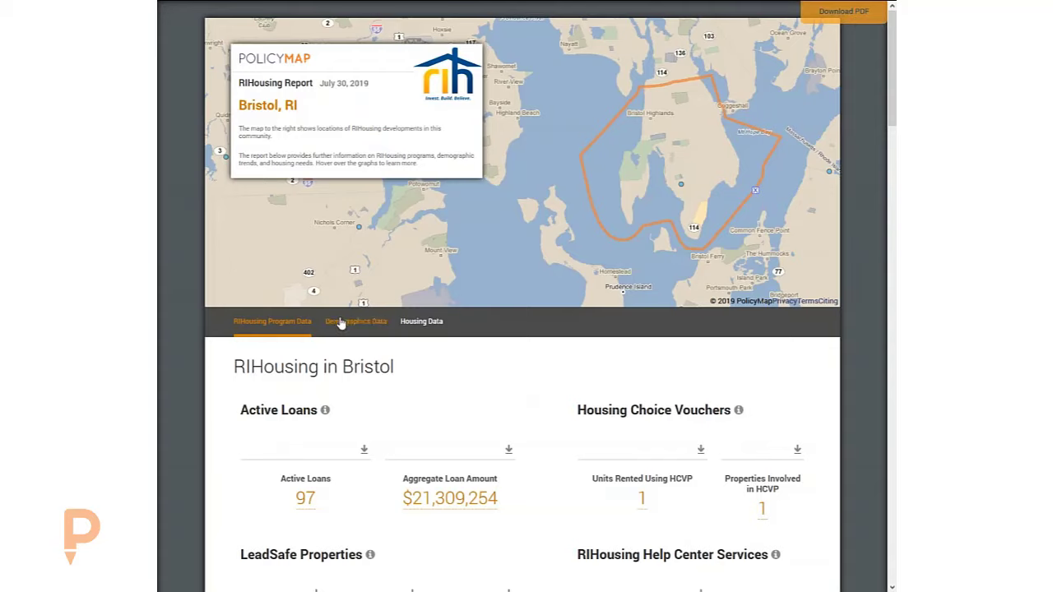
# Go to the report's Housing Data and examine the large multifamily, single family, duplex and small multifamily shares of the Housing Stock chart
pyautogui.click(430, 324)
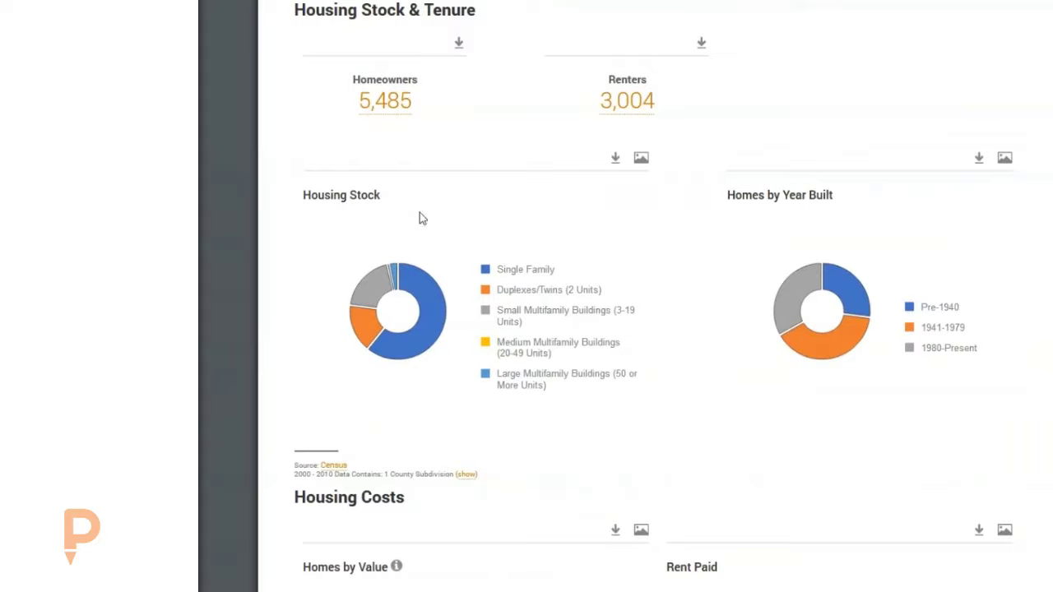
pyautogui.moveTo(395, 276)
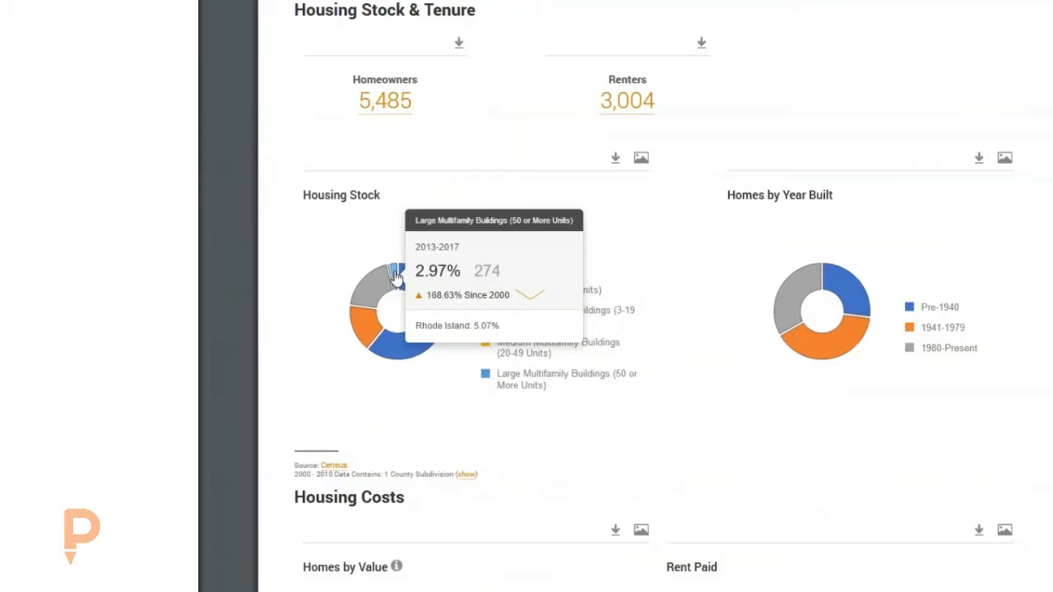
pyautogui.moveTo(421, 289)
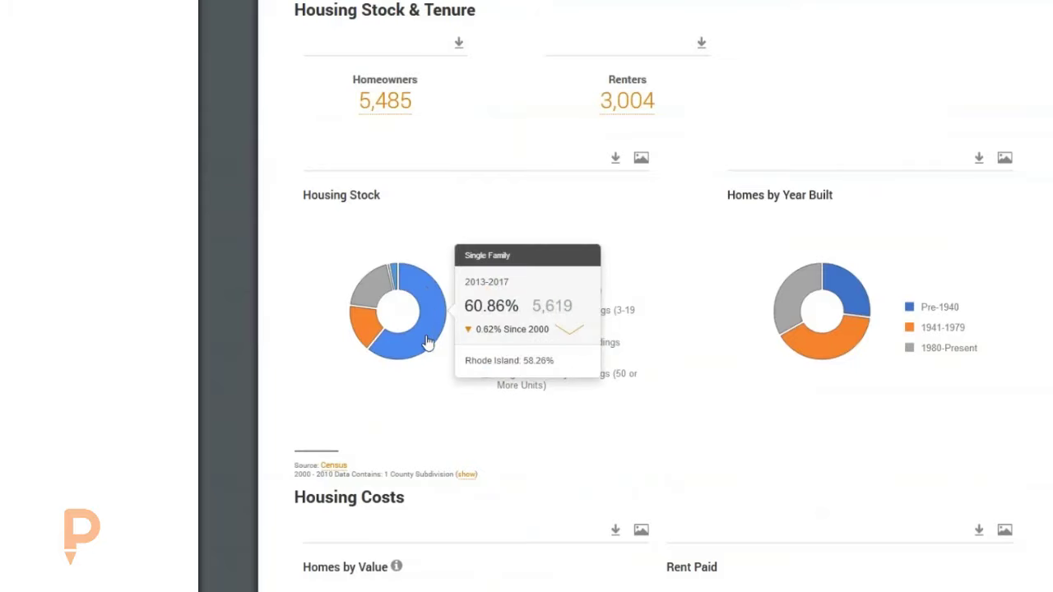
pyautogui.moveTo(370, 336)
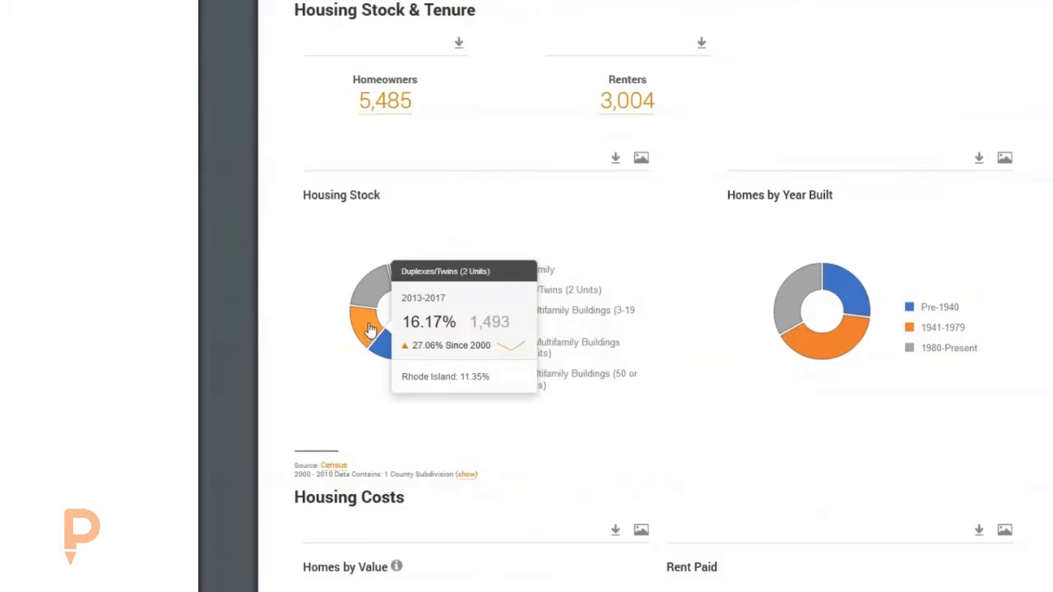
pyautogui.moveTo(379, 298)
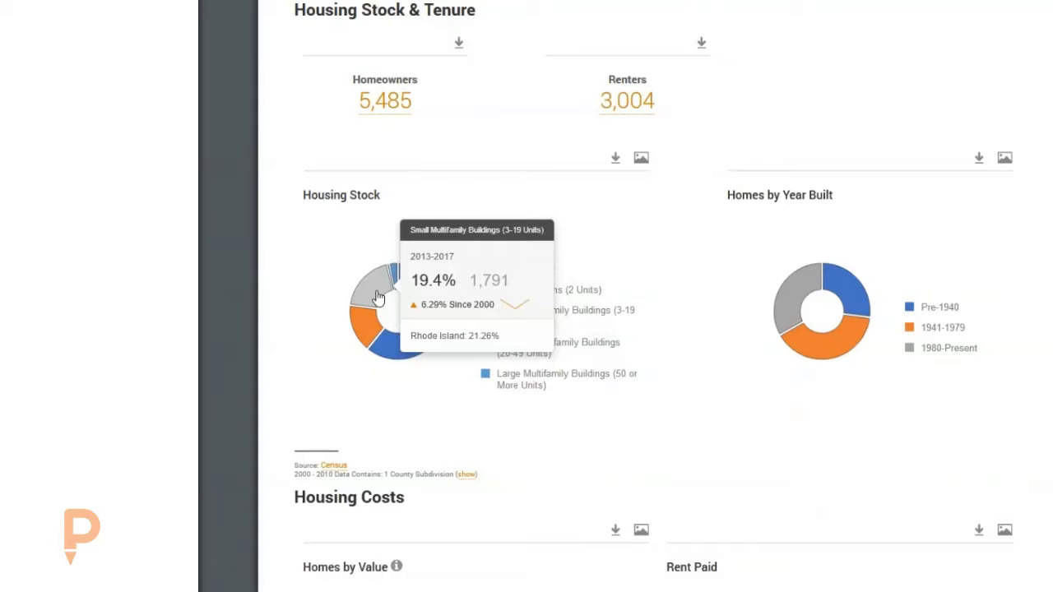